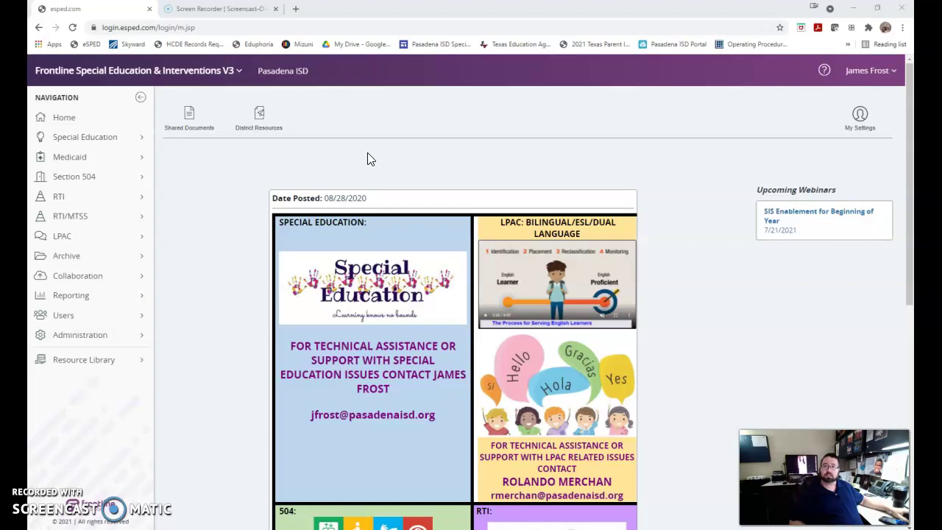
Check the signed-in user's account options, then close them again.
click(435, 143)
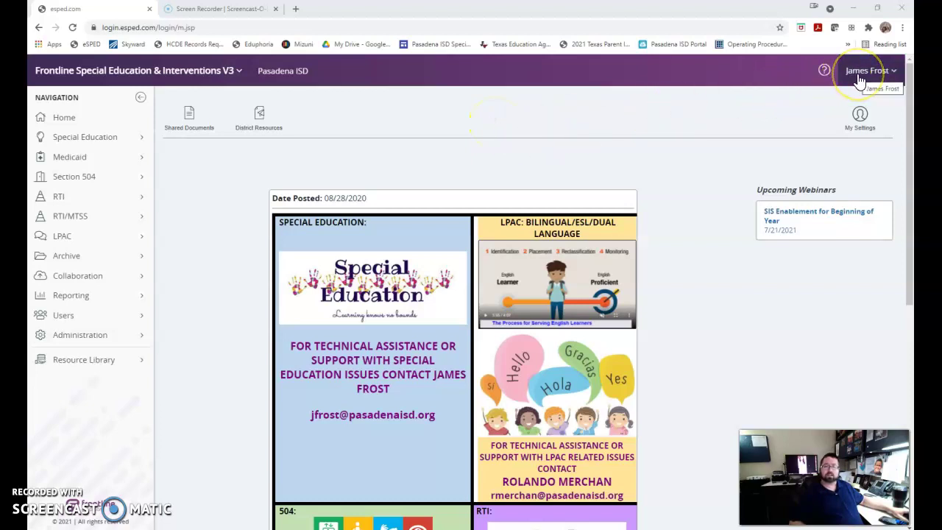
click(886, 73)
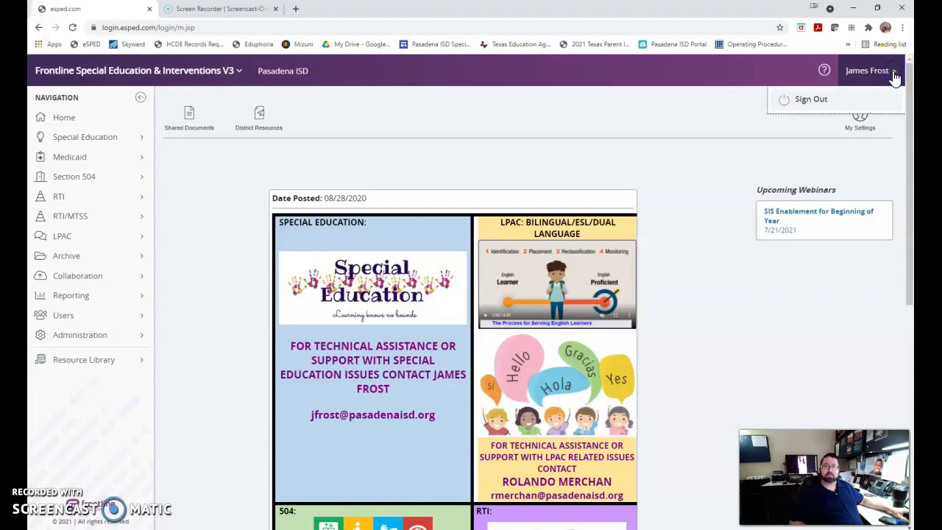
click(734, 115)
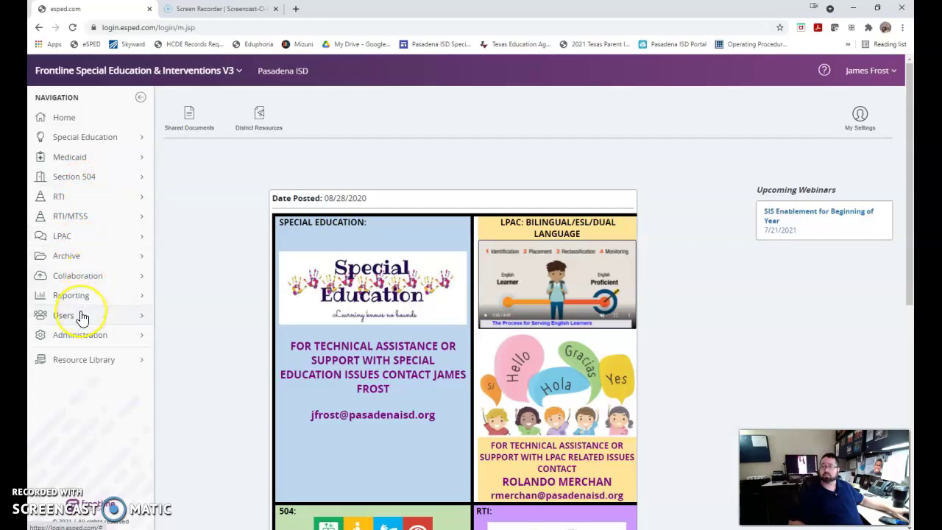
Expand Special Education in the left navigation to list ARD Forms, Child Find, FIE and other areas.
click(84, 333)
click(95, 361)
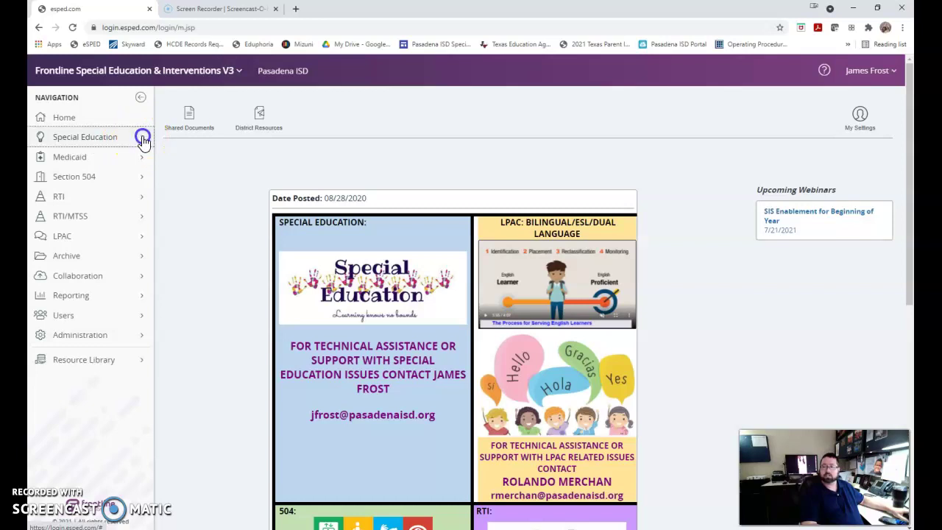
click(143, 140)
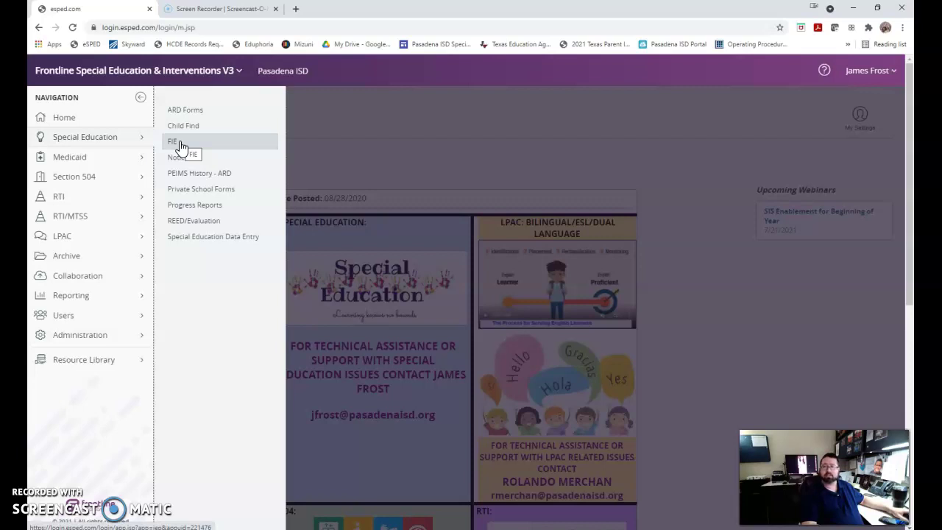
click(185, 159)
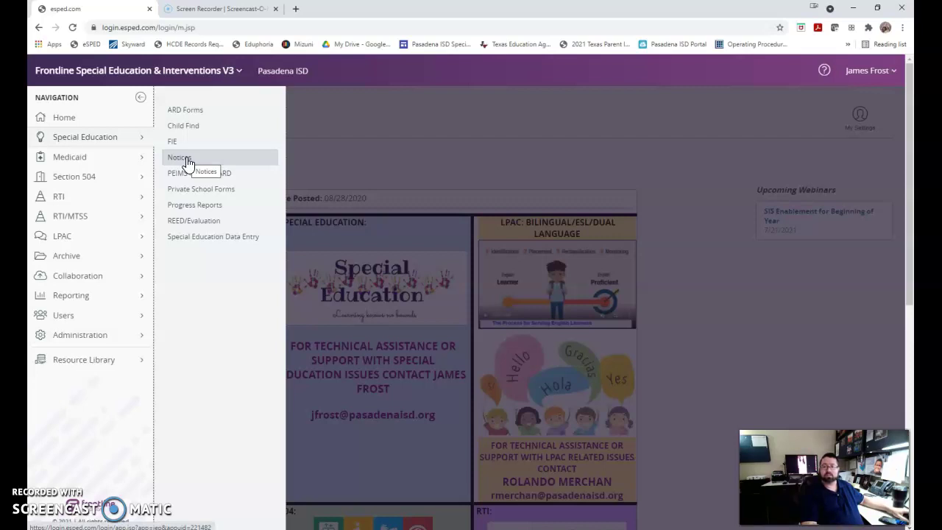
click(187, 162)
click(204, 180)
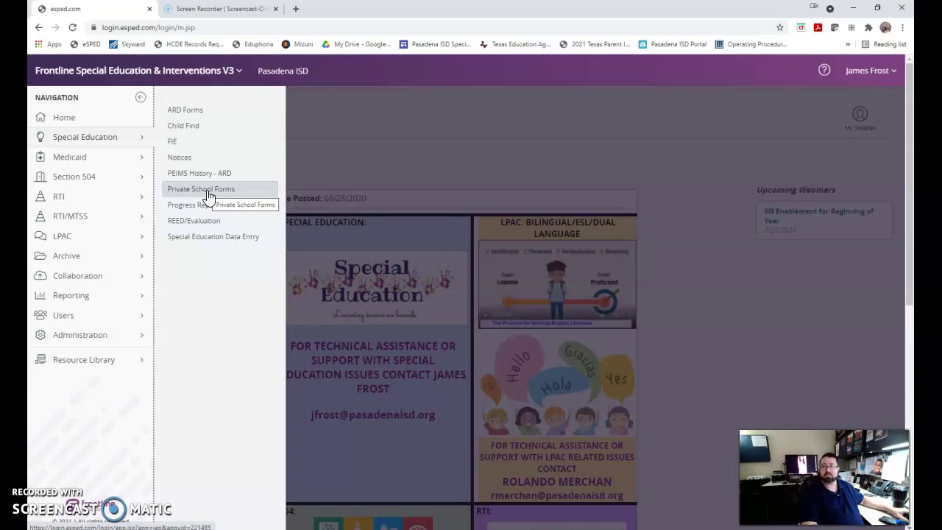
click(203, 209)
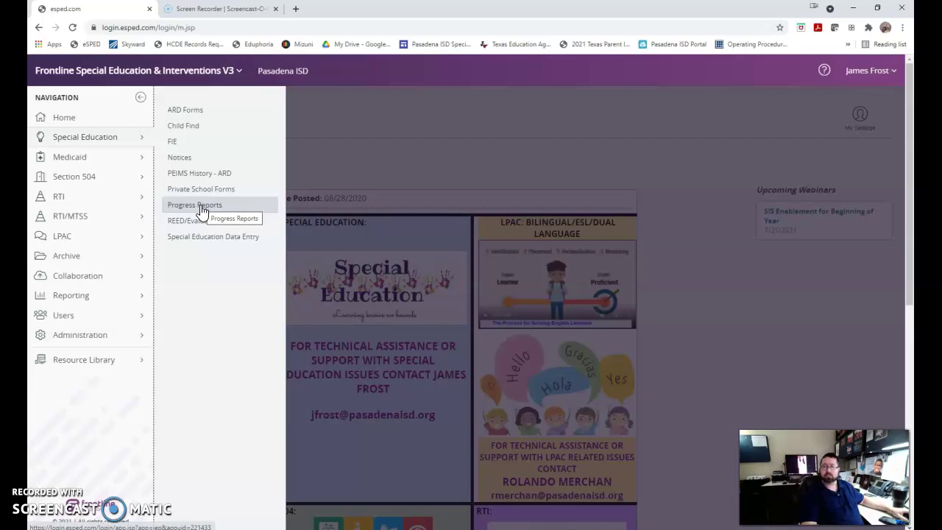
click(206, 226)
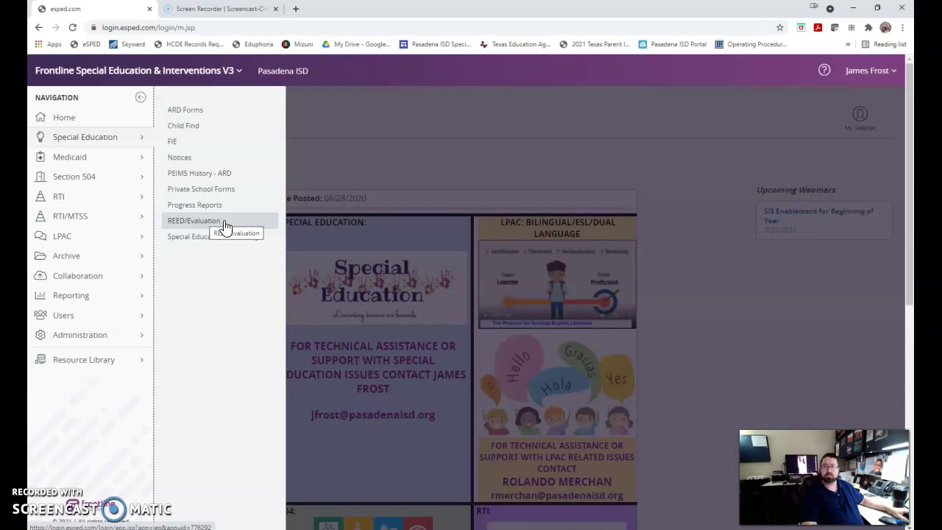
click(215, 243)
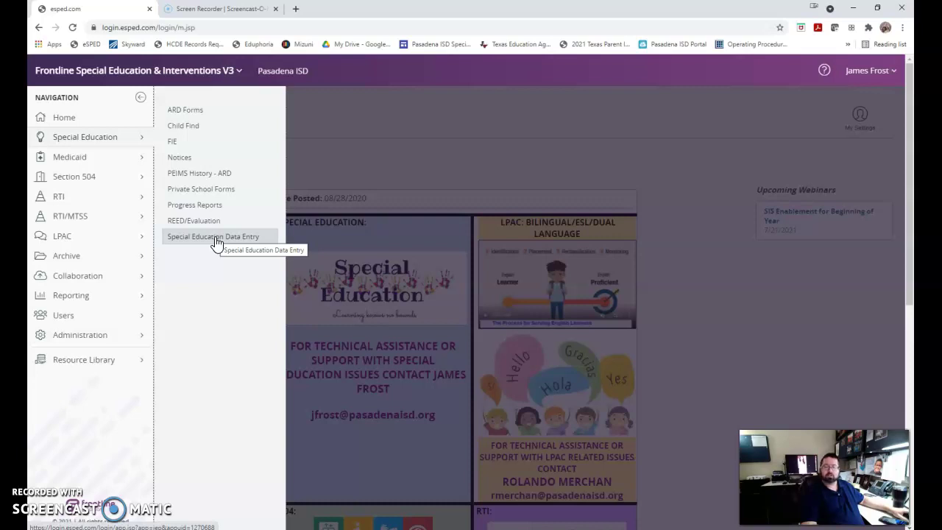
click(249, 236)
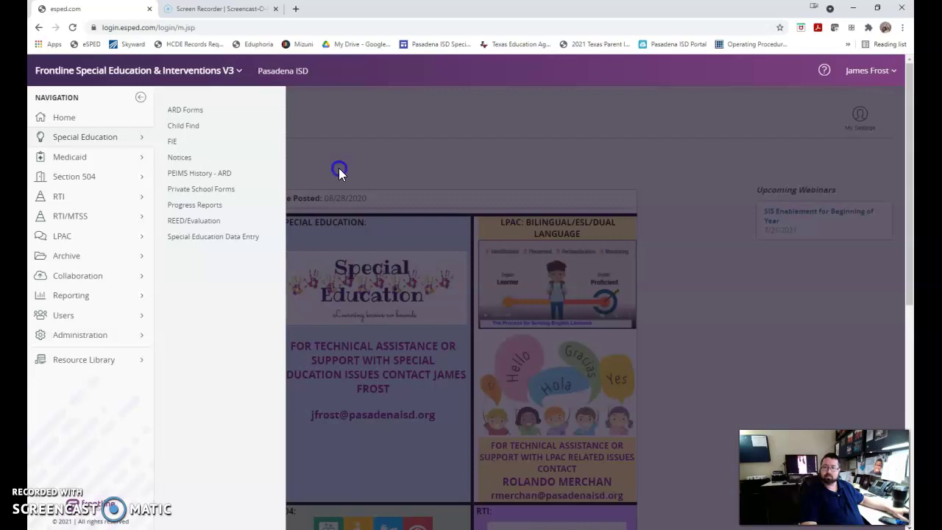
Click the dimmed page area to dismiss the Special Education flyout.
click(339, 171)
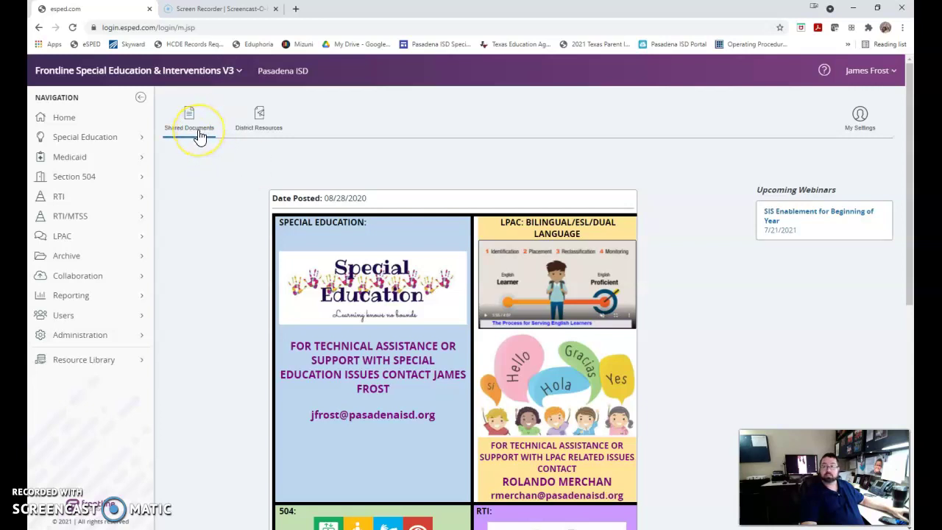
From the district home page, go to My Settings in the top-right corner.
click(262, 137)
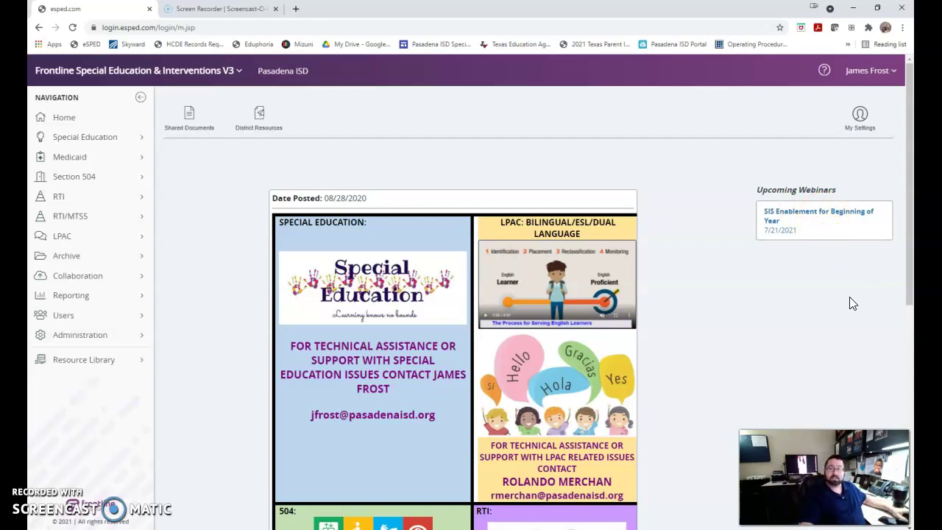
click(843, 302)
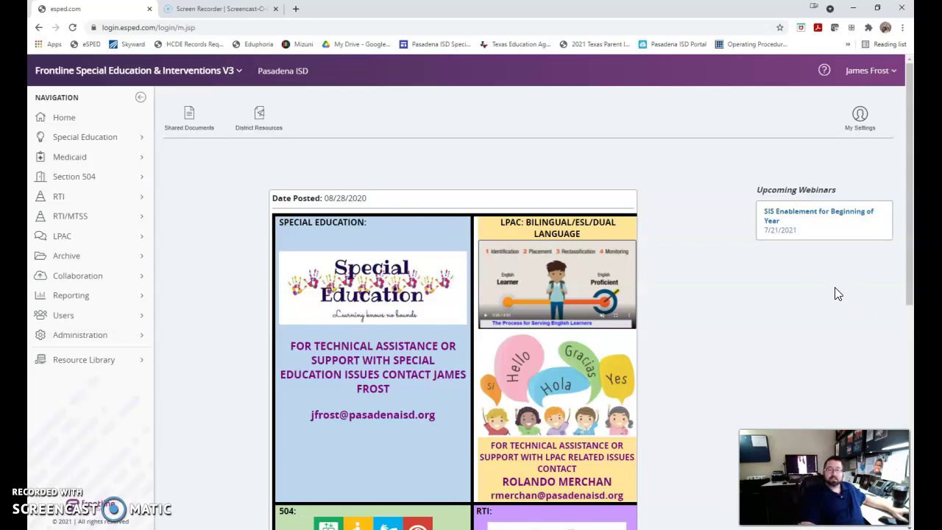
click(819, 281)
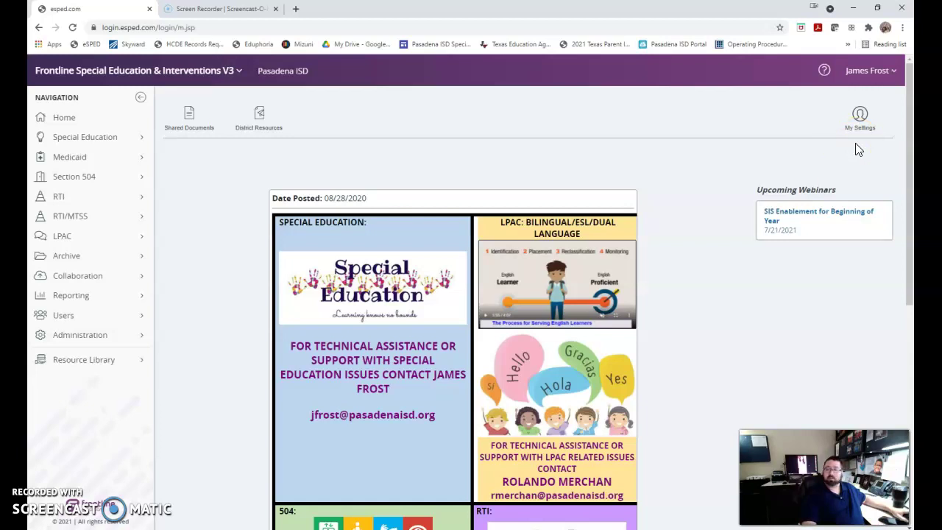
click(860, 115)
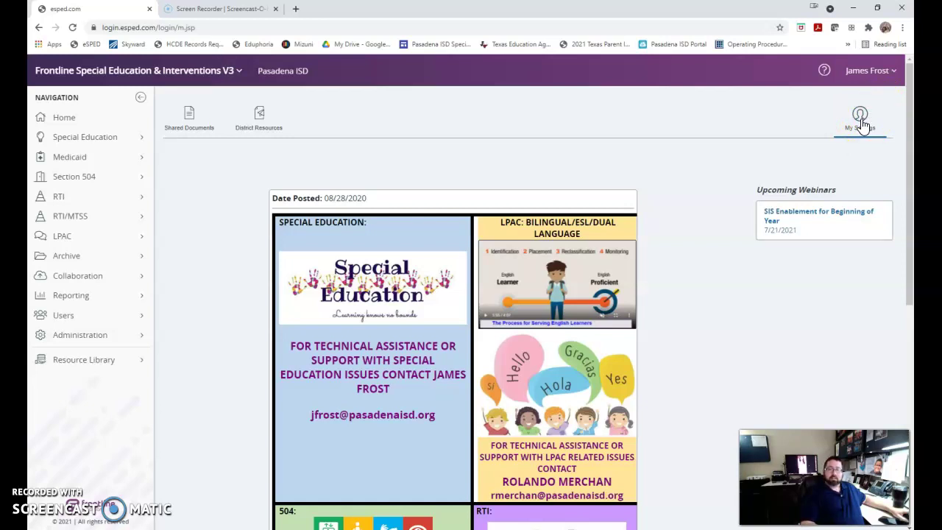
Load the User Profile page and review the e-mail, first name, alternate e-mail fields and saved signature.
click(863, 122)
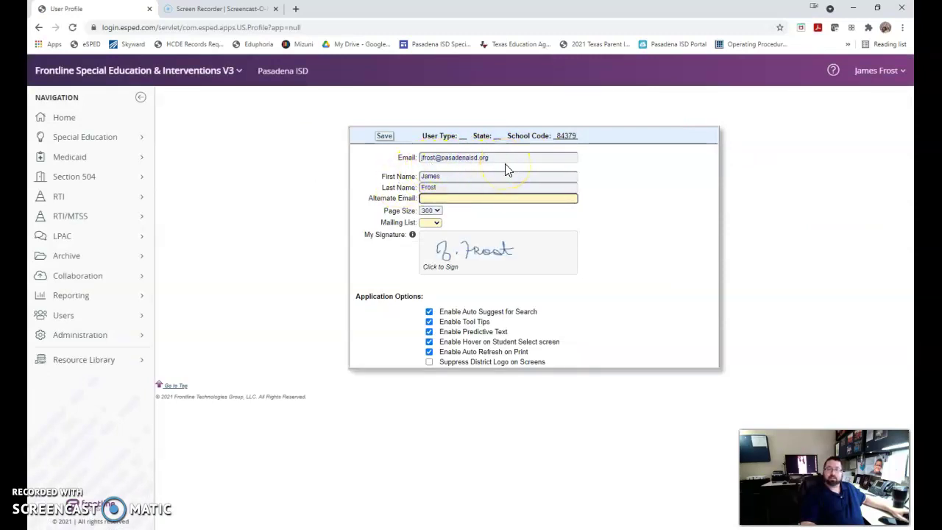
click(480, 157)
click(499, 157)
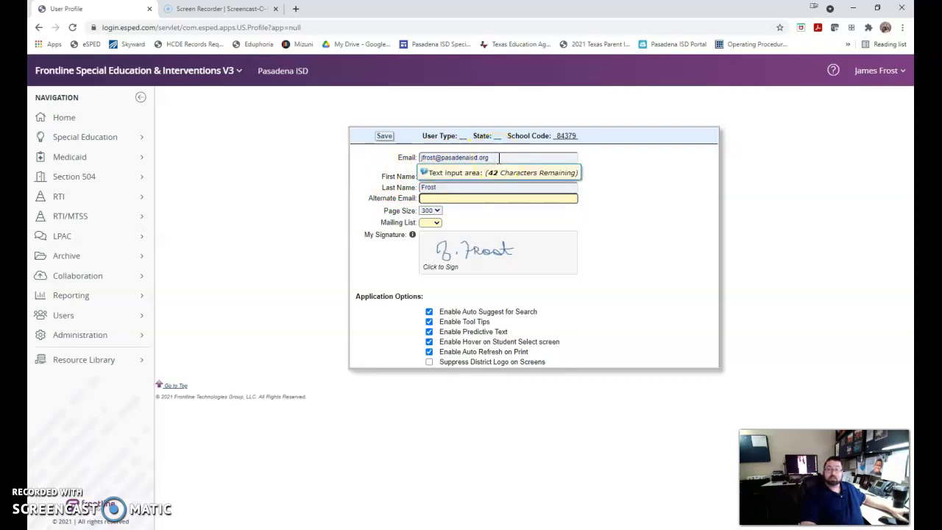
click(463, 177)
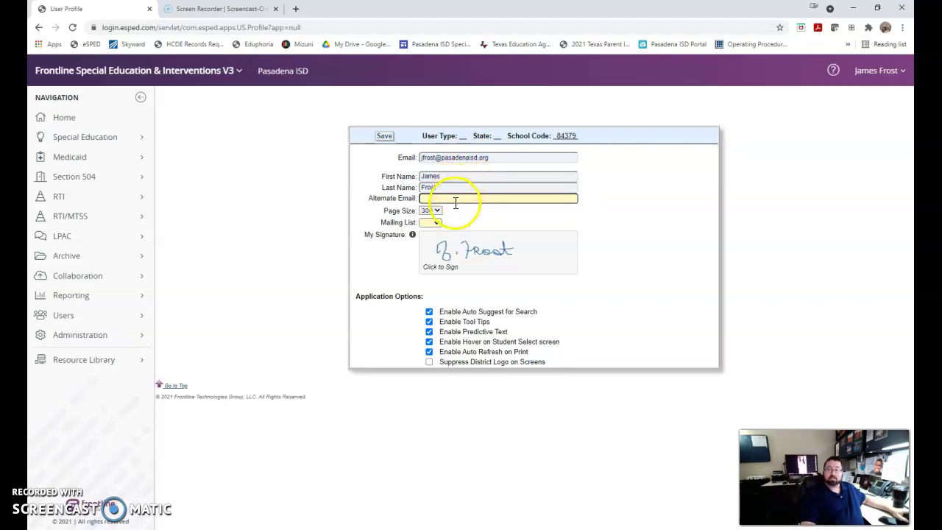
click(453, 199)
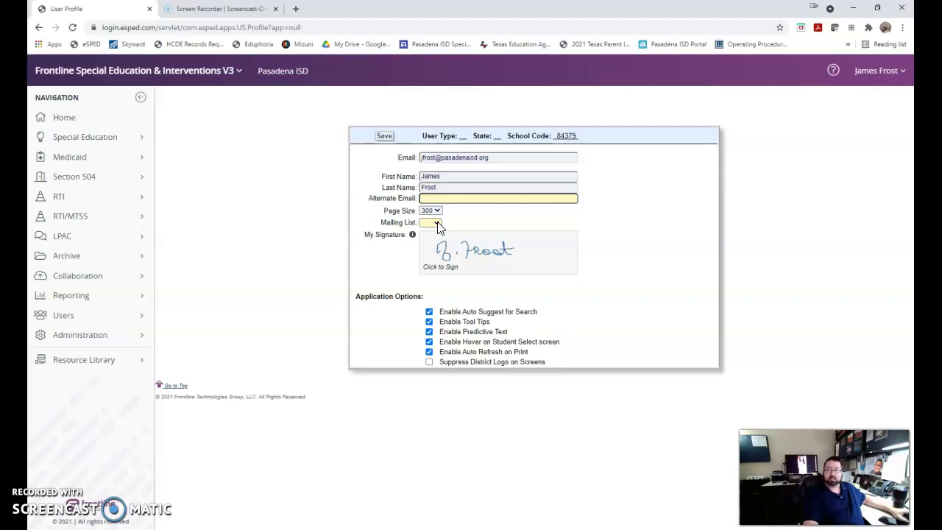
click(442, 254)
click(430, 354)
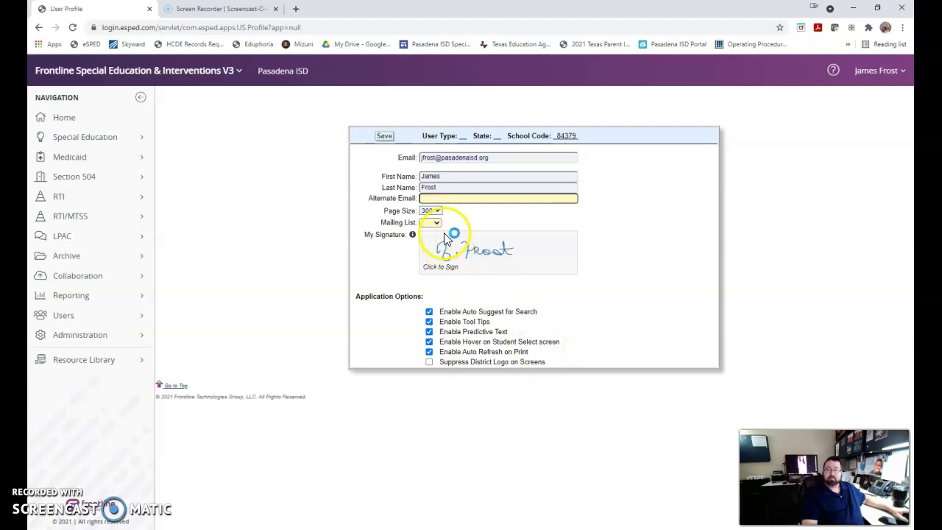
Save the unchanged User Profile form, getting the 'Fields are not changed.' notice.
click(385, 137)
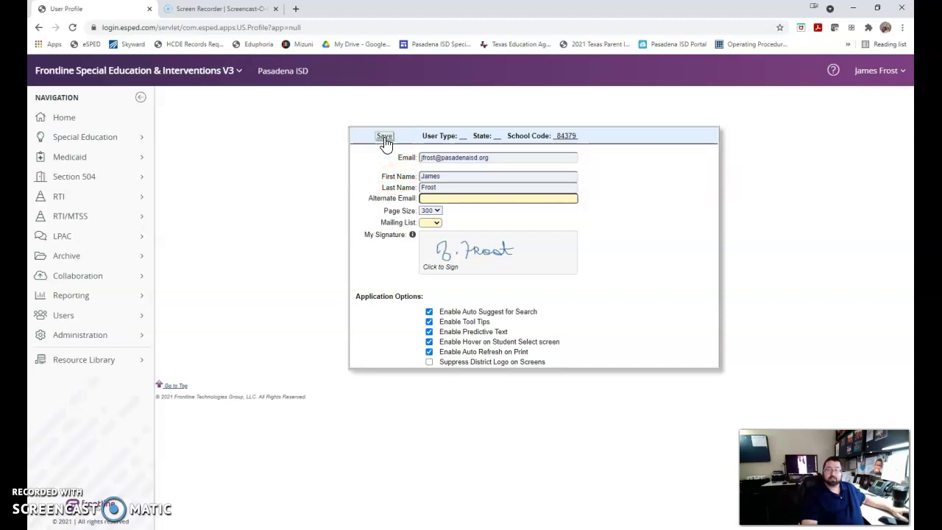
click(384, 138)
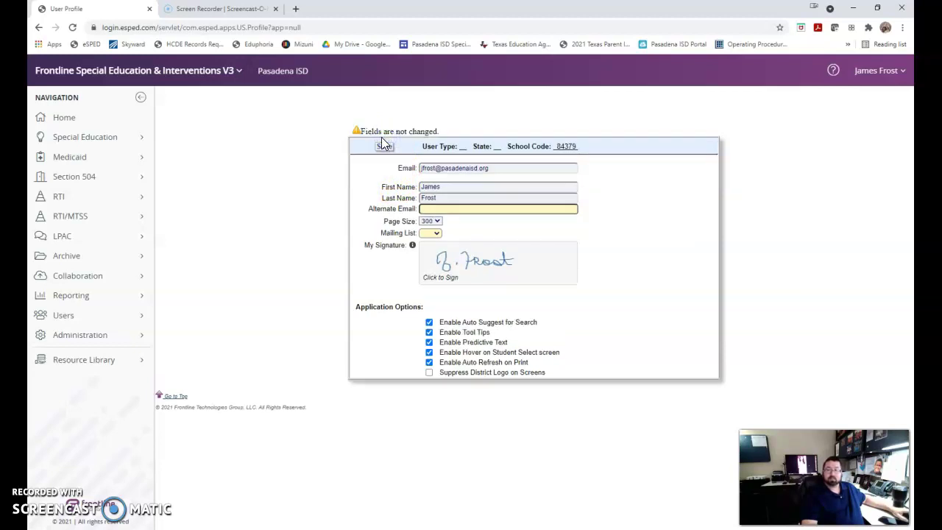
click(421, 137)
click(70, 126)
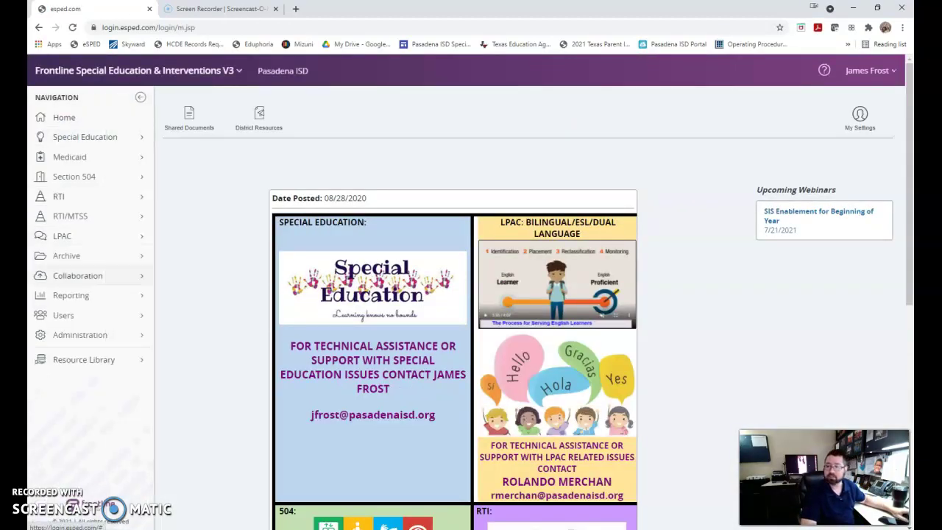
click(74, 406)
click(80, 515)
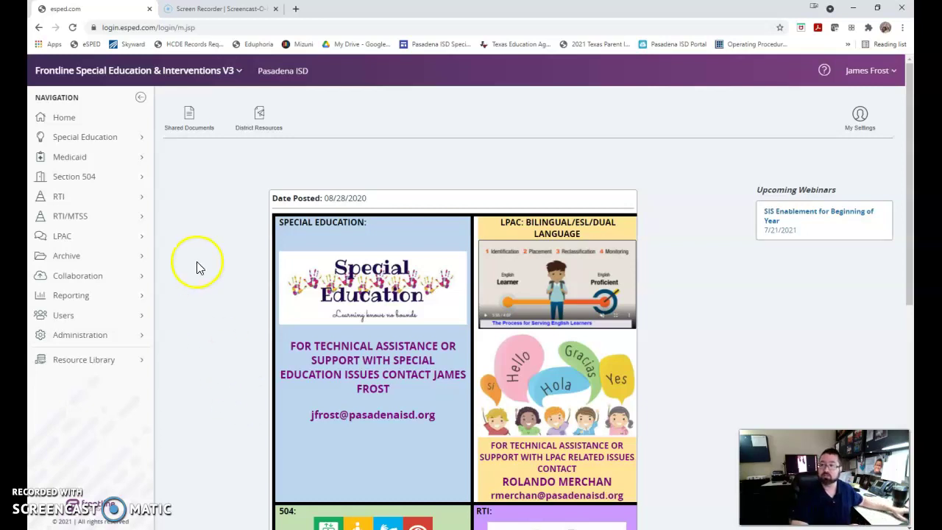
Choose Special Education > ARD Forms to open the student search listing 8061 students.
click(140, 144)
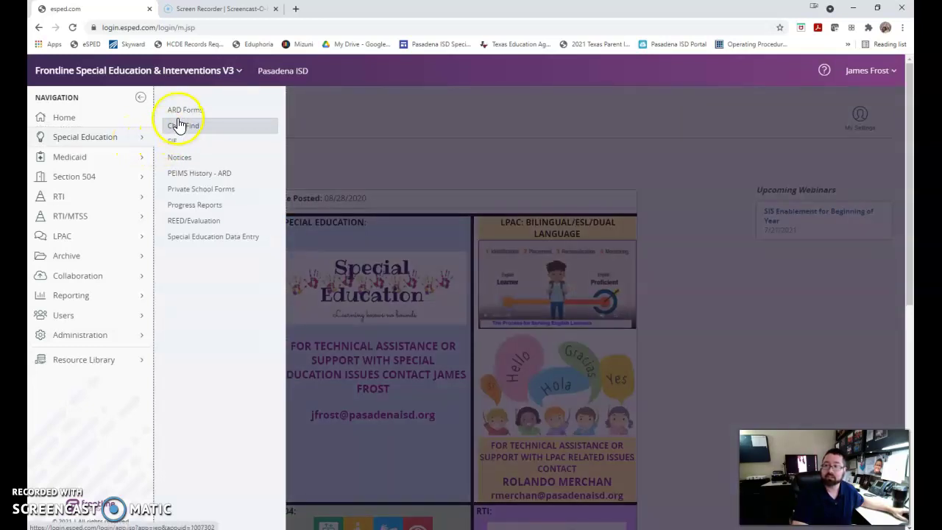
click(181, 110)
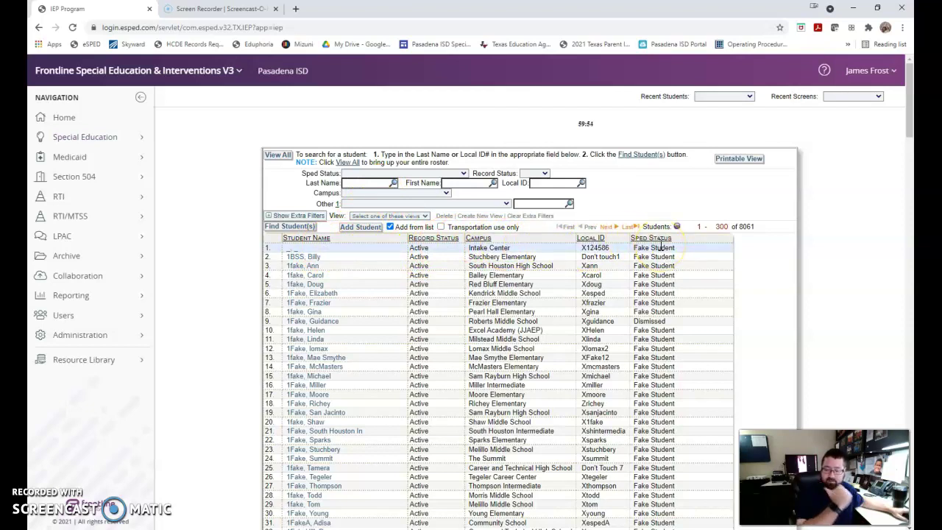
Pick Case Manager in the Other 1 dropdown and rerun Find Student(s) to show that column.
click(417, 203)
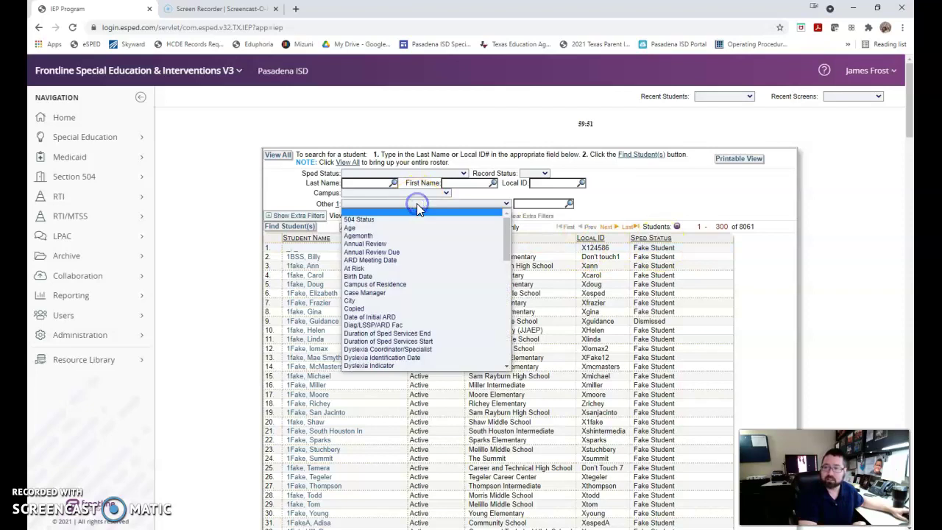
click(422, 295)
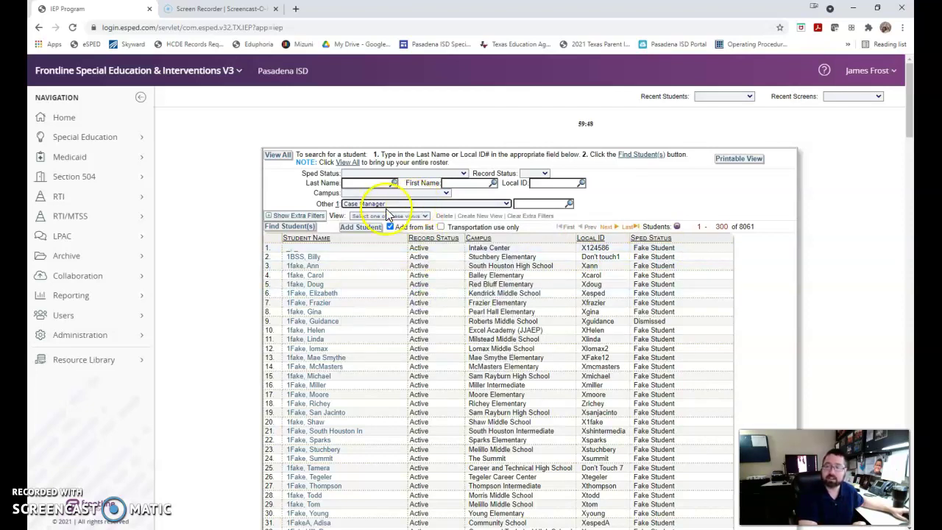
click(290, 227)
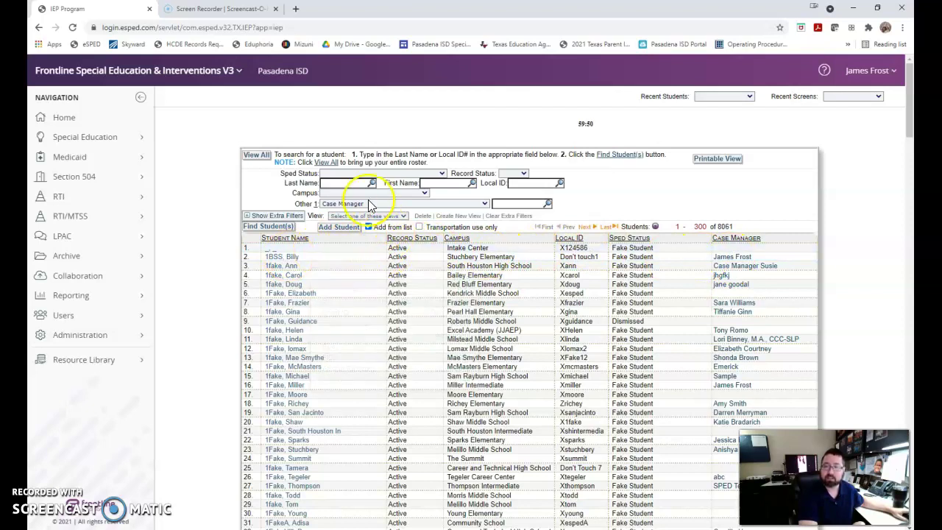
click(355, 175)
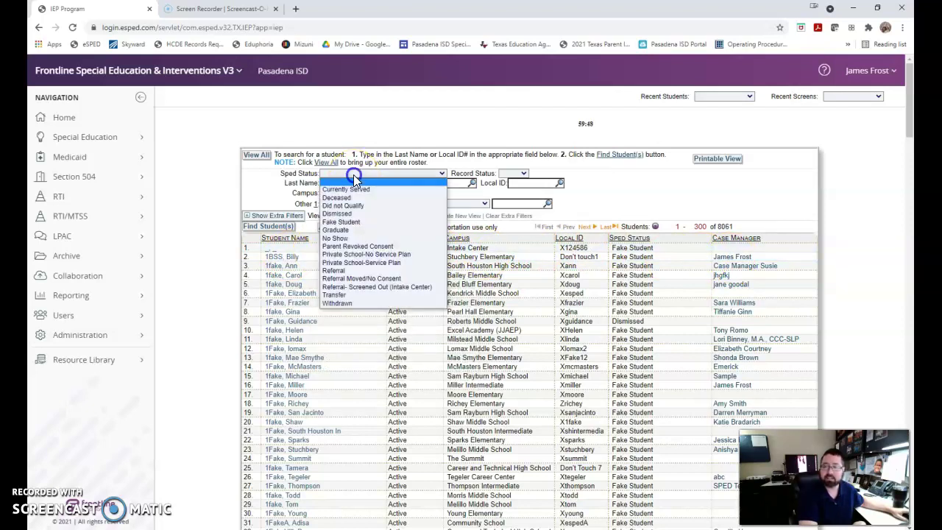
click(353, 174)
click(522, 174)
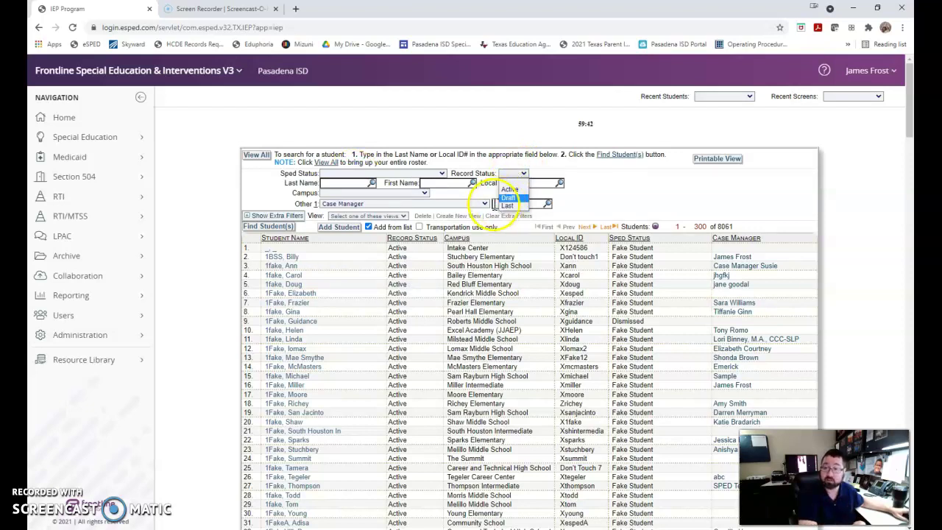
click(404, 188)
click(389, 184)
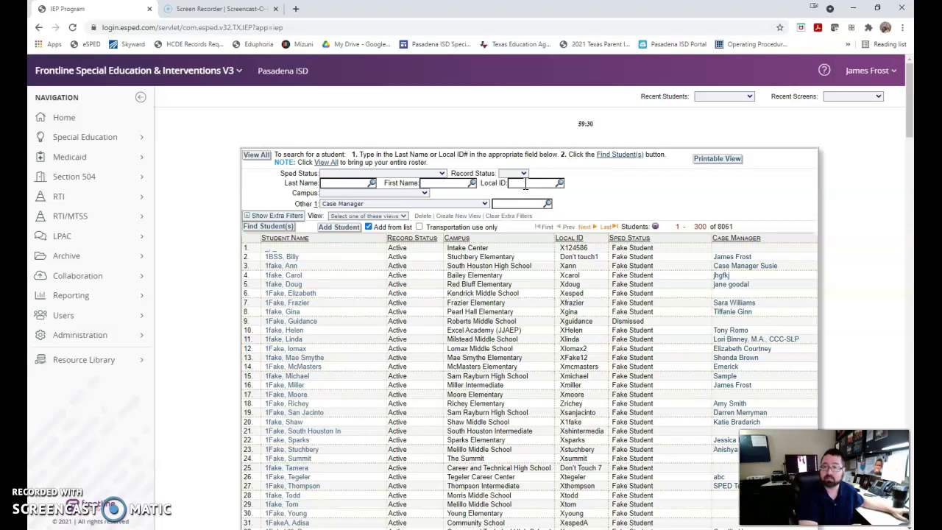
click(410, 194)
click(410, 194)
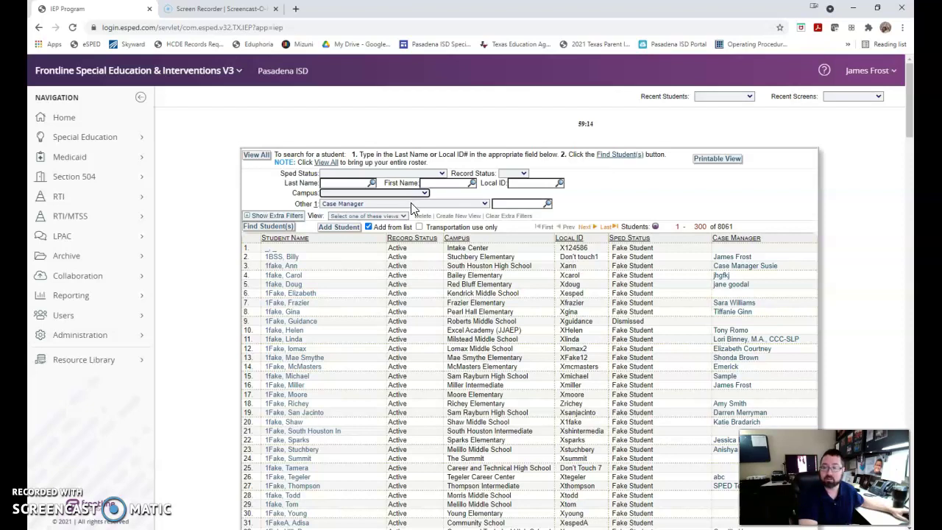
click(410, 206)
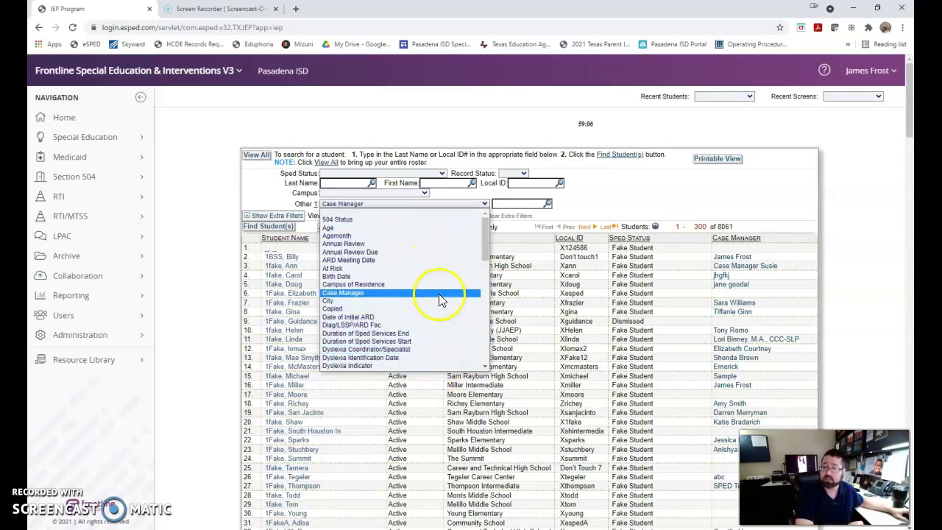
click(486, 204)
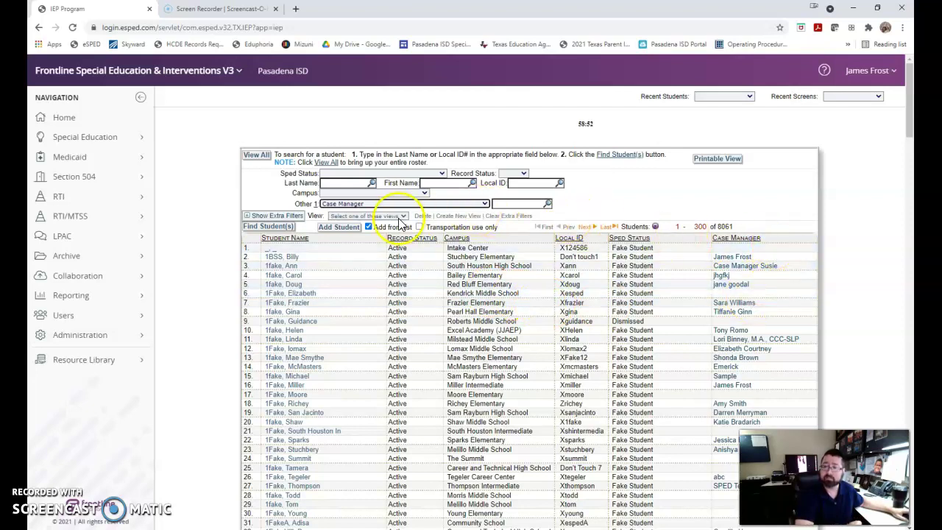
mouse_move(284, 263)
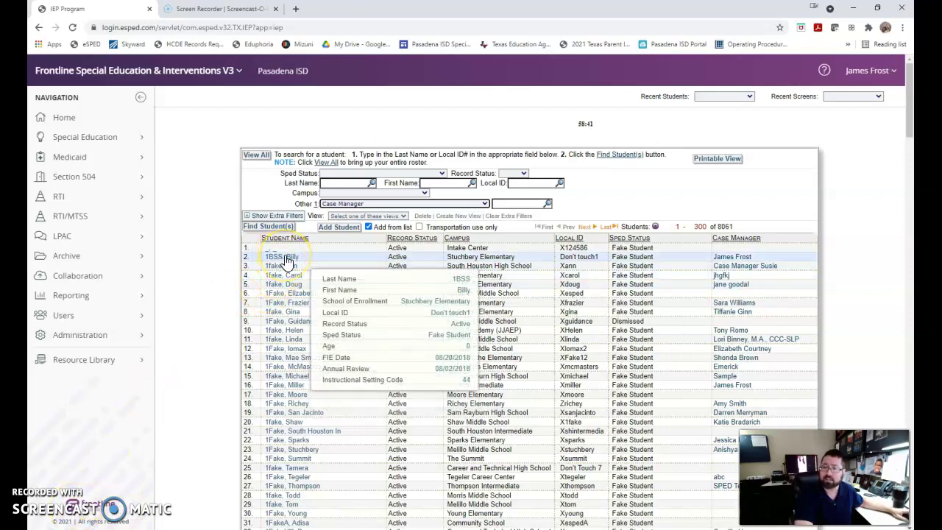
click(286, 265)
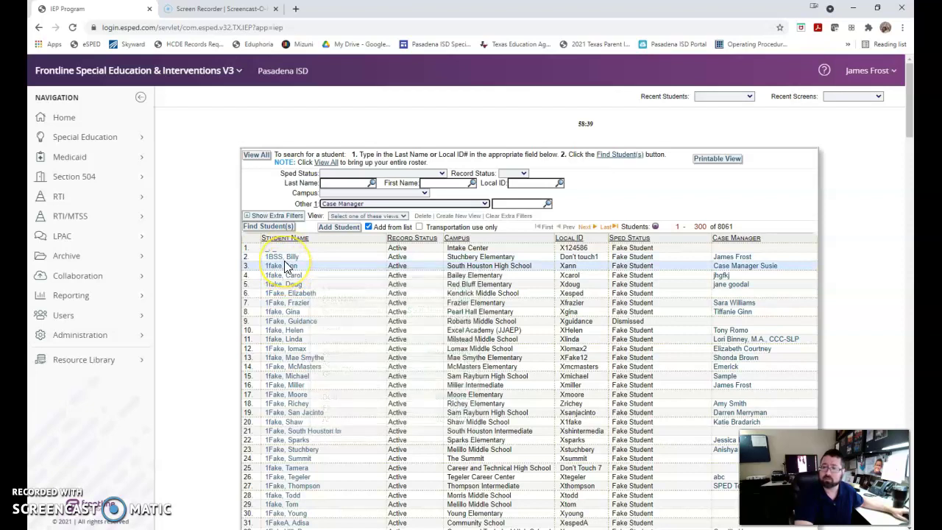
mouse_move(284, 262)
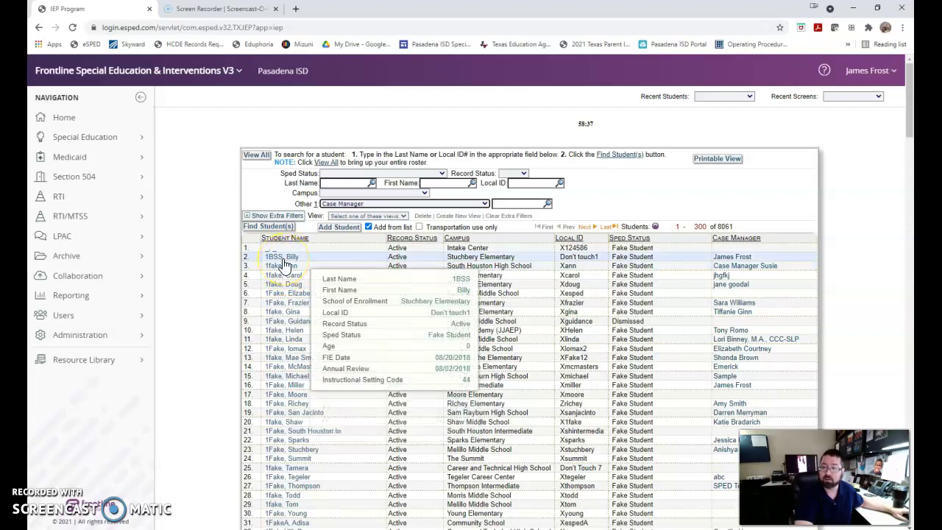